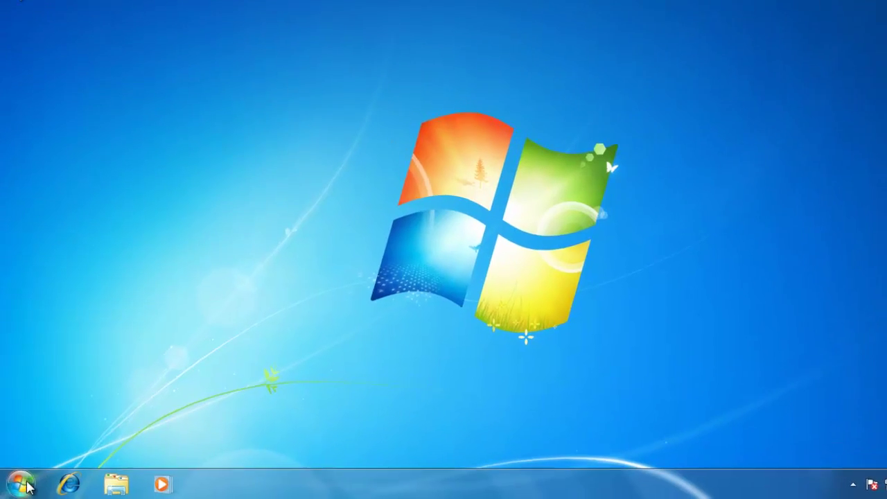
# Pin Calculator to the Start menu and unpin it again
pyautogui.click(26, 484)
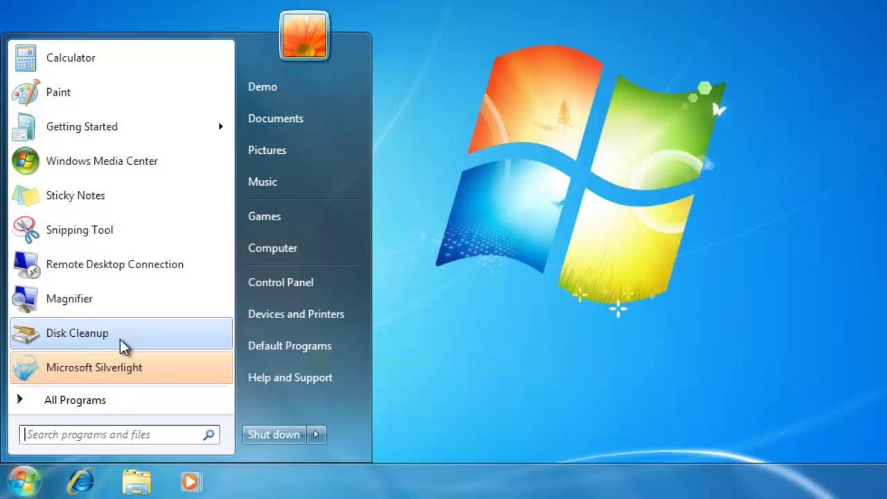
pyautogui.rightClick(165, 58)
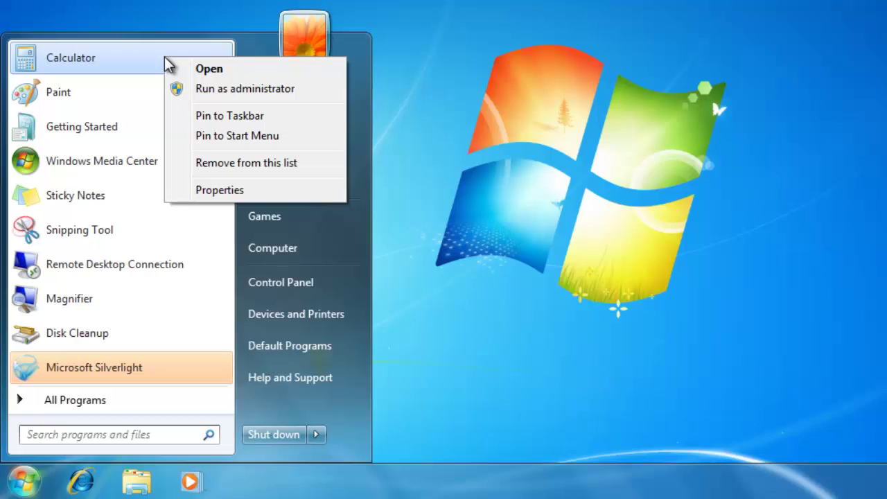
pyautogui.click(224, 137)
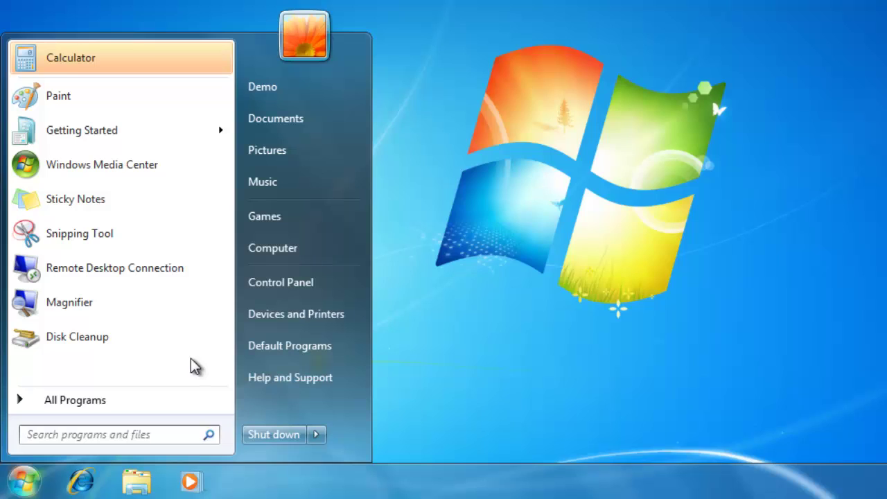
pyautogui.rightClick(154, 64)
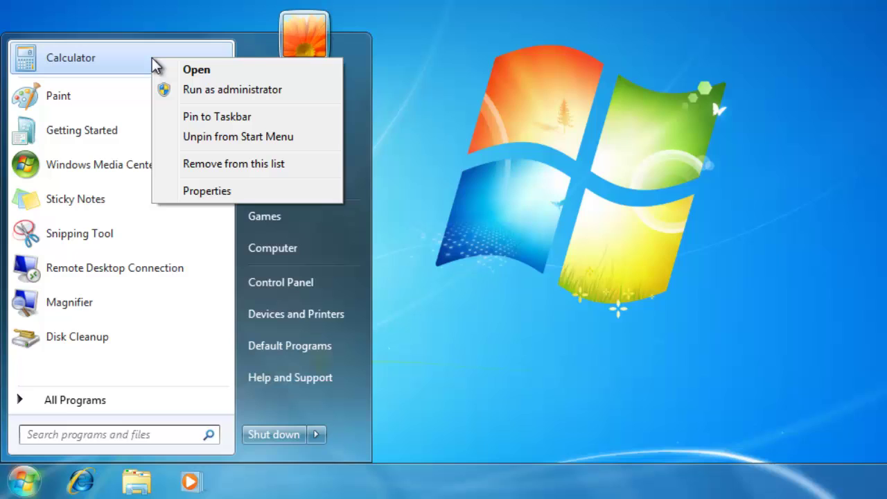
pyautogui.click(192, 138)
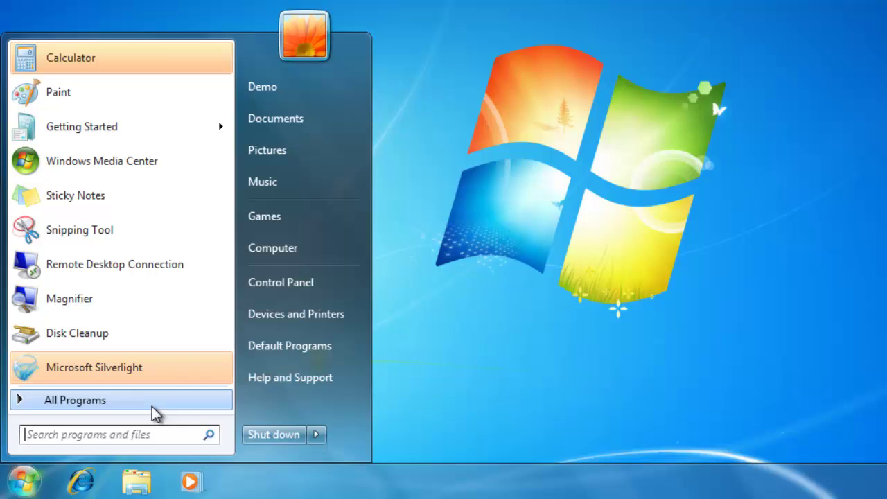
# Browse the list of all programs, examining the Games folder's contents and the options available for Windows Media Player
pyautogui.click(138, 402)
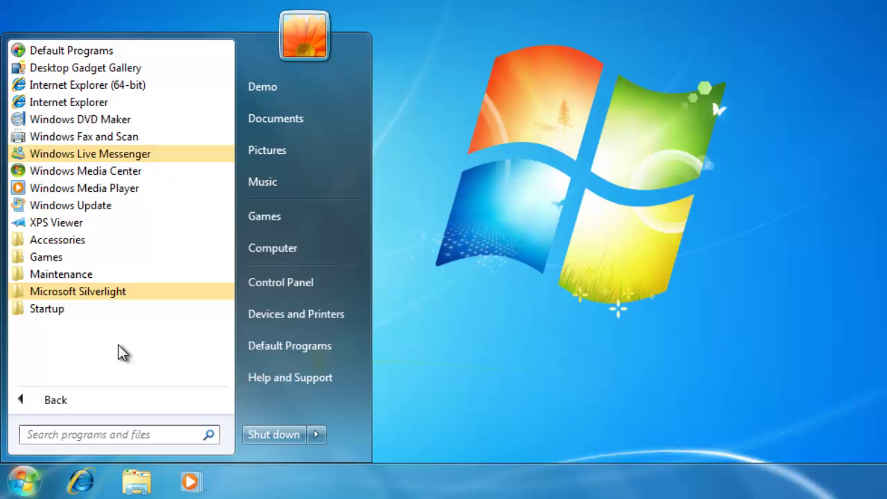
pyautogui.click(72, 258)
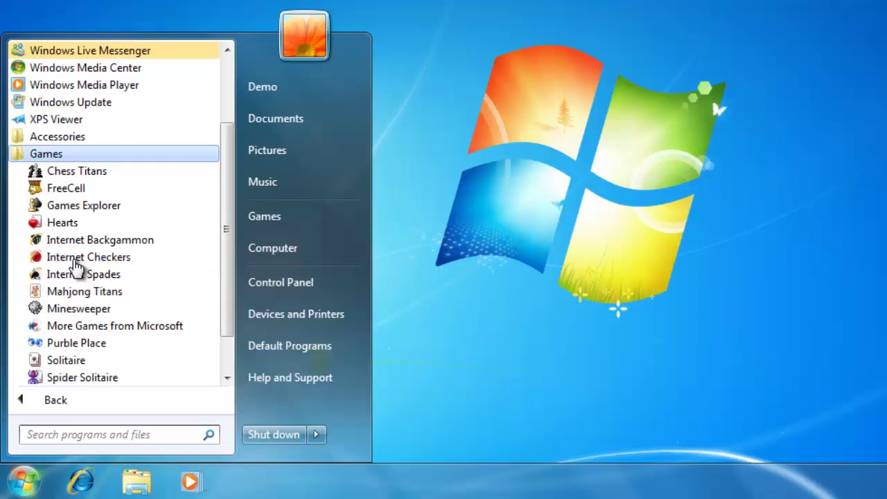
pyautogui.click(53, 155)
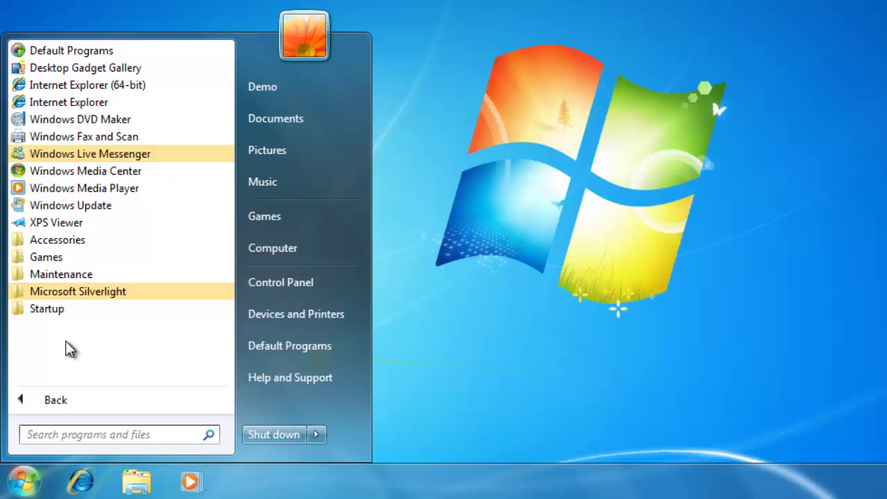
pyautogui.rightClick(107, 200)
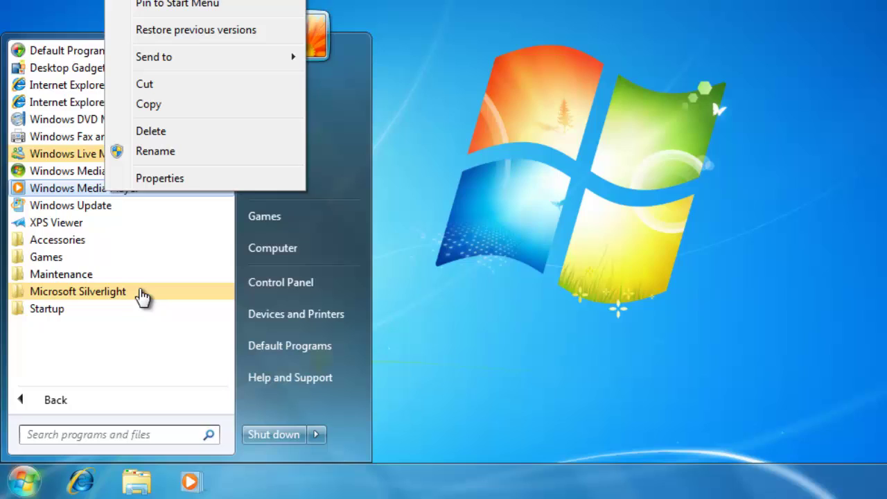
pyautogui.click(127, 346)
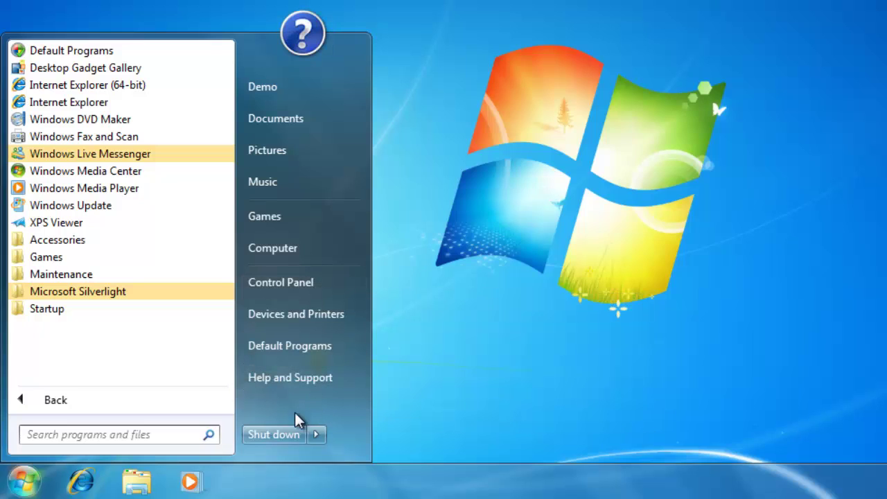
# Open the Start menu customization settings and set Videos to display as a link
pyautogui.rightClick(25, 481)
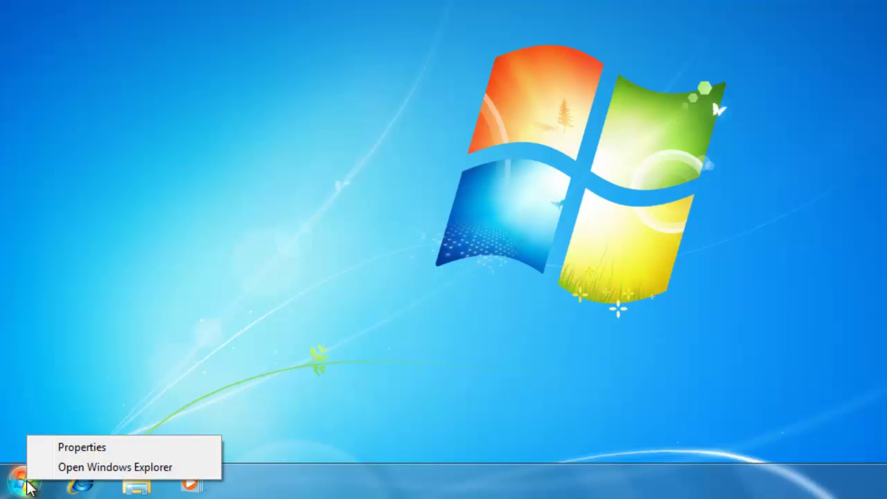
pyautogui.click(78, 448)
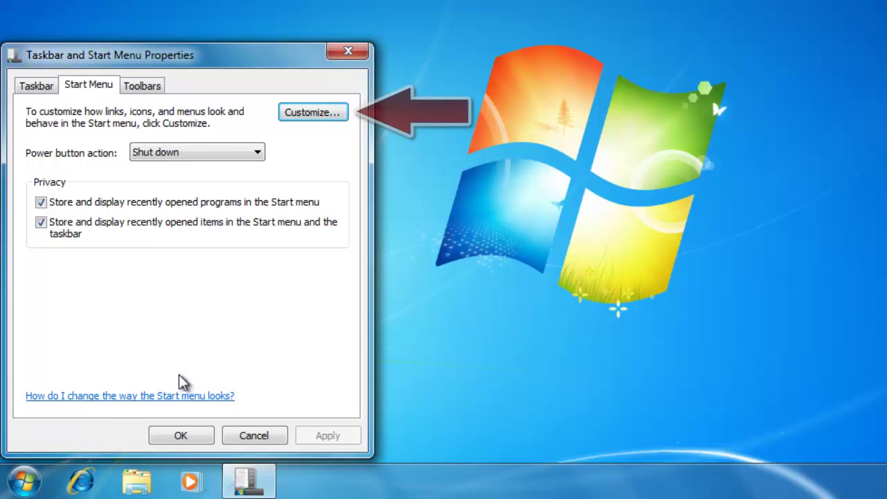
pyautogui.click(300, 114)
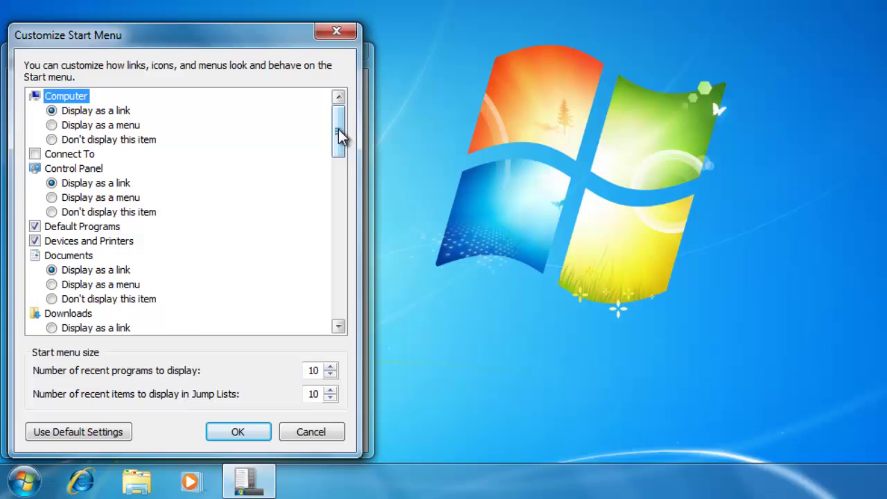
pyautogui.moveTo(339, 130); pyautogui.dragTo(334, 185)
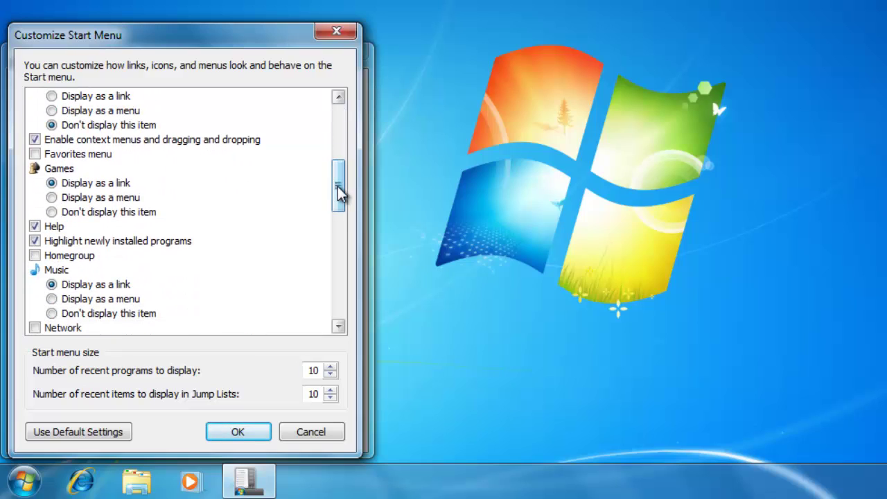
pyautogui.moveTo(338, 186); pyautogui.dragTo(329, 304)
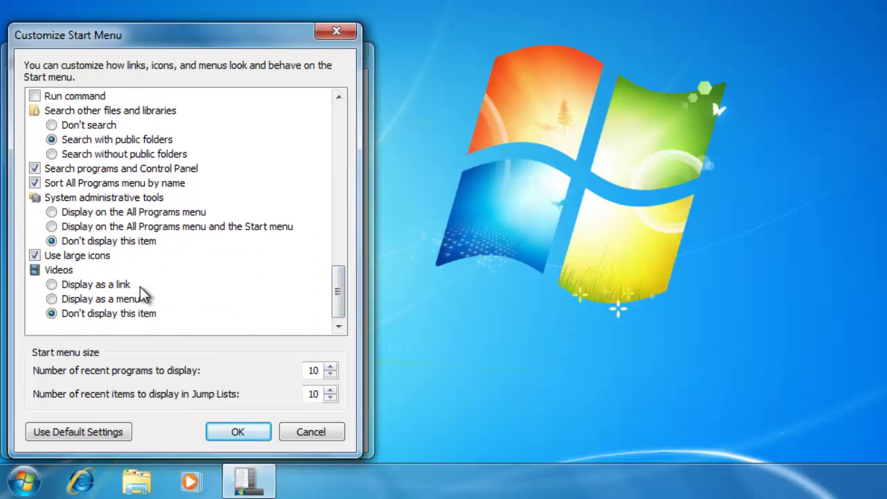
pyautogui.click(52, 285)
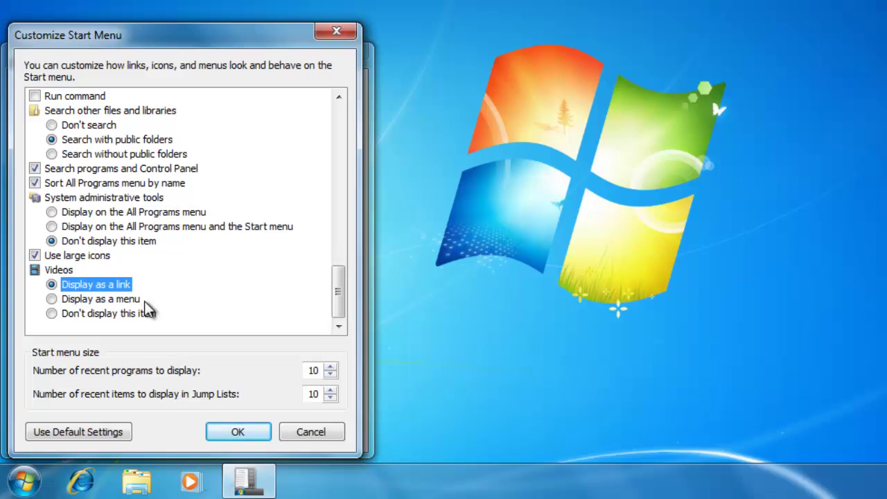
# Set Games to not be displayed in the Start menu and Downloads to display as a link
pyautogui.moveTo(338, 305); pyautogui.dragTo(340, 204)
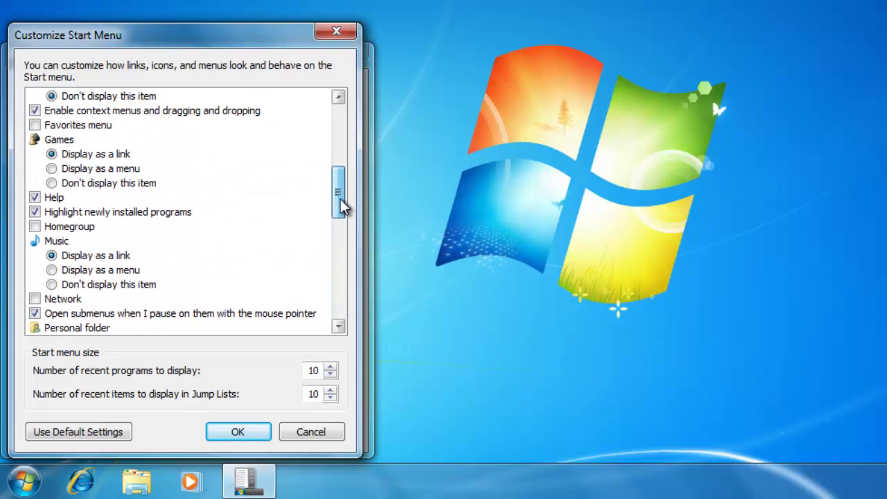
pyautogui.click(53, 185)
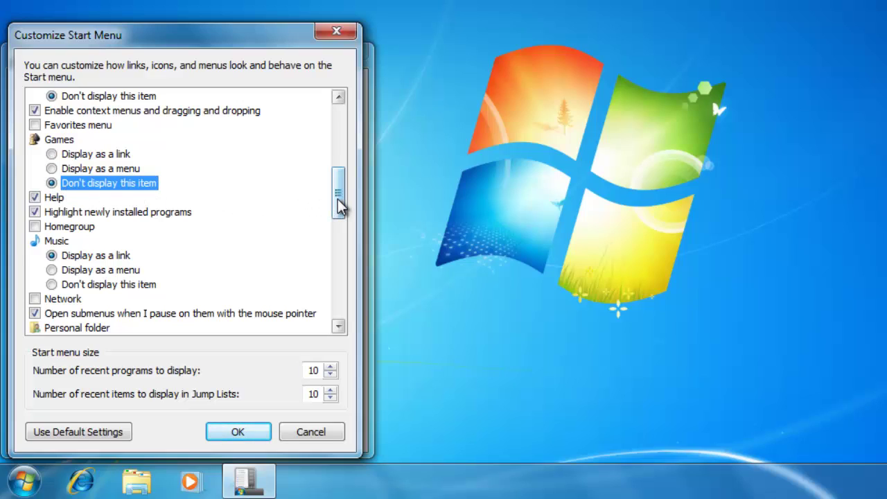
pyautogui.moveTo(340, 204); pyautogui.dragTo(340, 188)
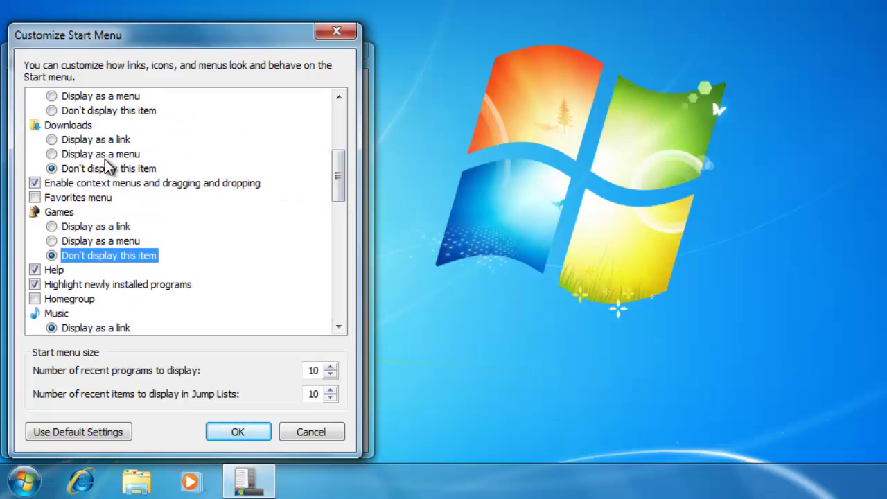
pyautogui.click(51, 139)
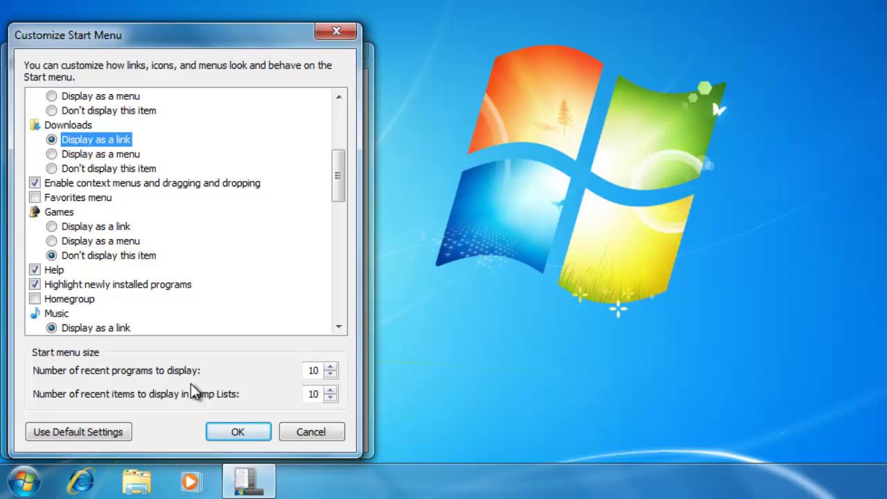
# Set the number of recent programs to display to 15 and accept the Start menu customization
pyautogui.click(331, 367)
pyautogui.click(330, 368)
pyautogui.click(331, 368)
pyautogui.click(330, 367)
pyautogui.click(330, 368)
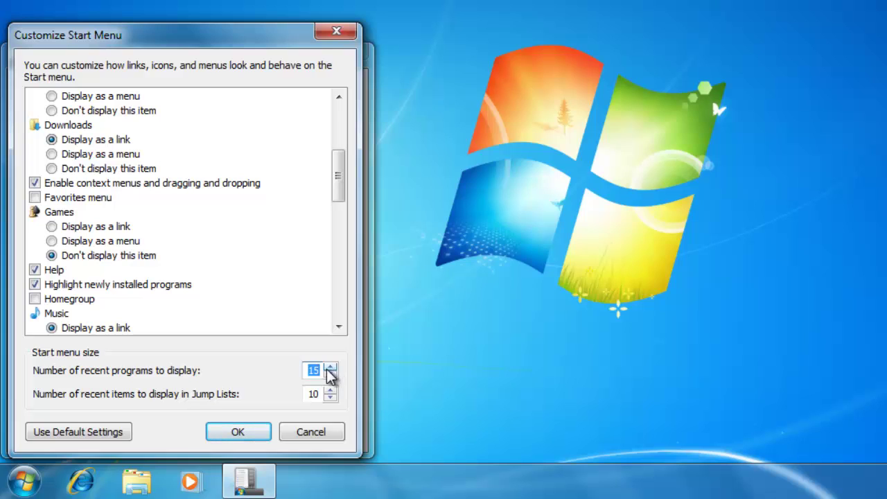
pyautogui.click(258, 432)
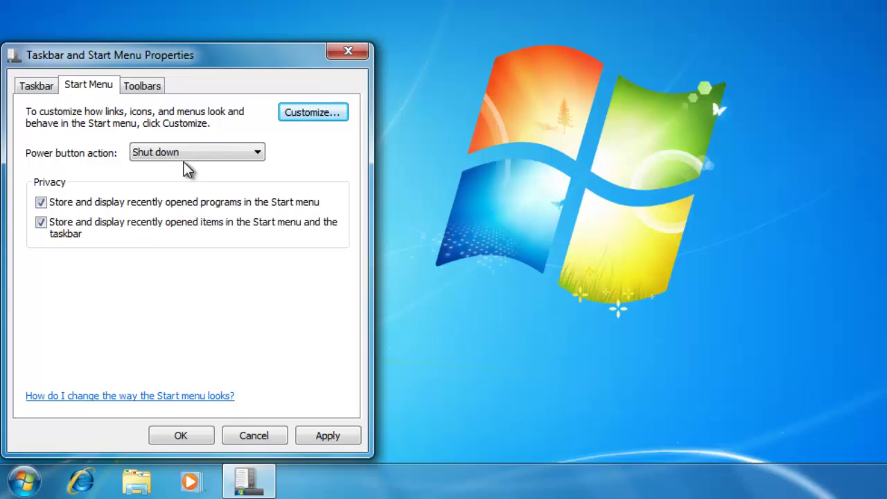
# Set the power button action to Sleep and save the Start menu properties
pyautogui.click(194, 155)
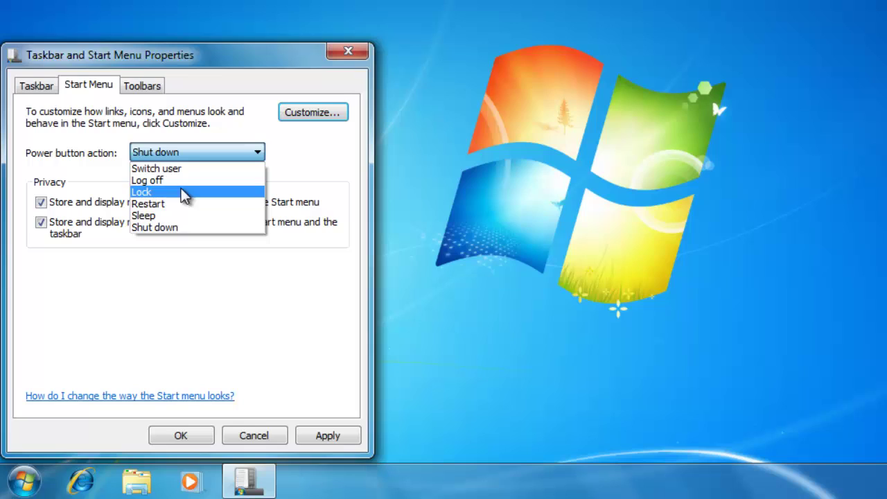
pyautogui.click(183, 216)
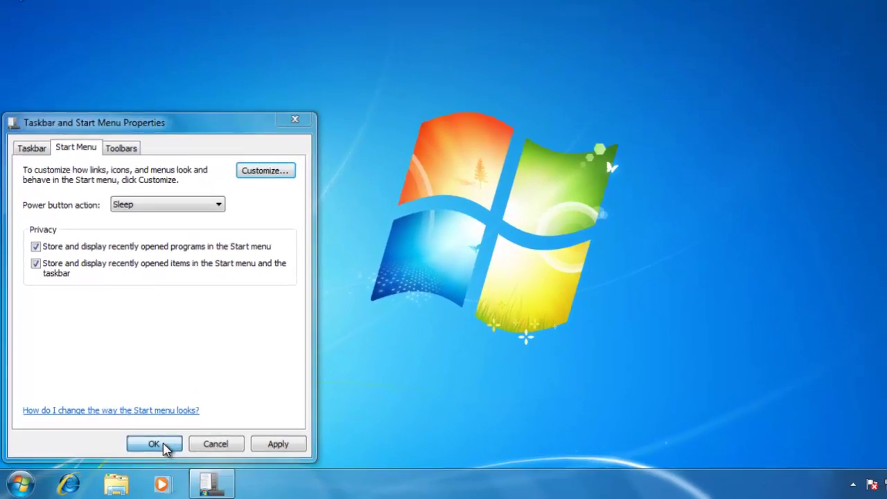
pyautogui.click(182, 438)
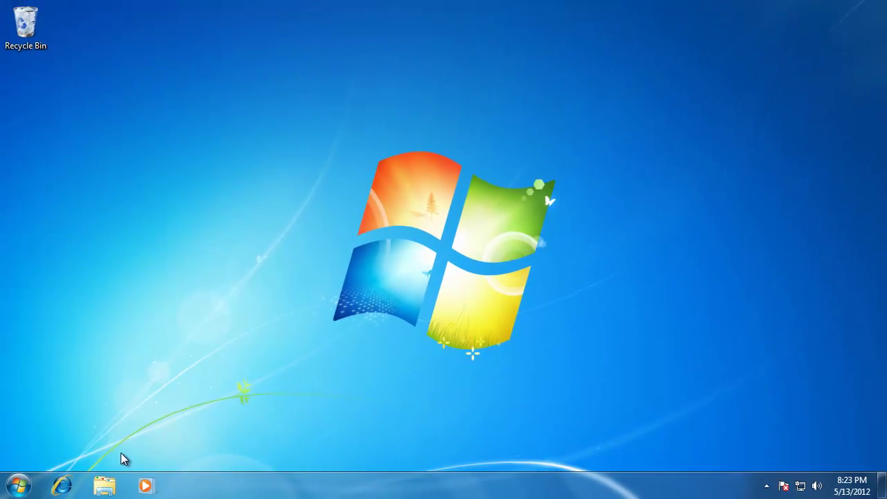
# Check the Start menu's other power options and launch Disk Cleanup by searching for "disk"
pyautogui.click(26, 484)
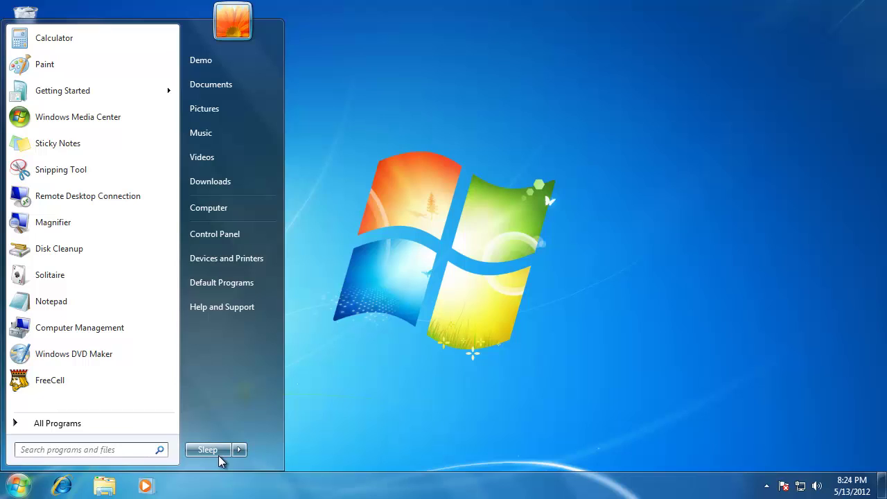
pyautogui.click(238, 450)
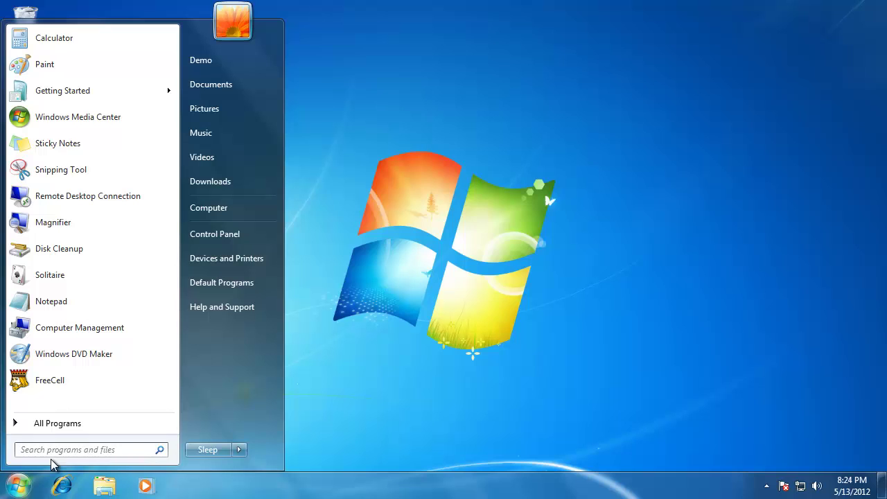
pyautogui.write('disk')
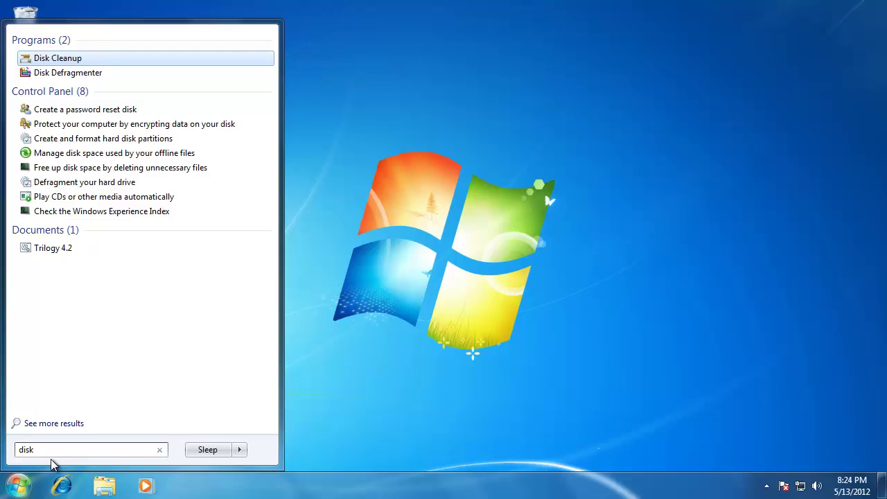
pyautogui.press('Return')
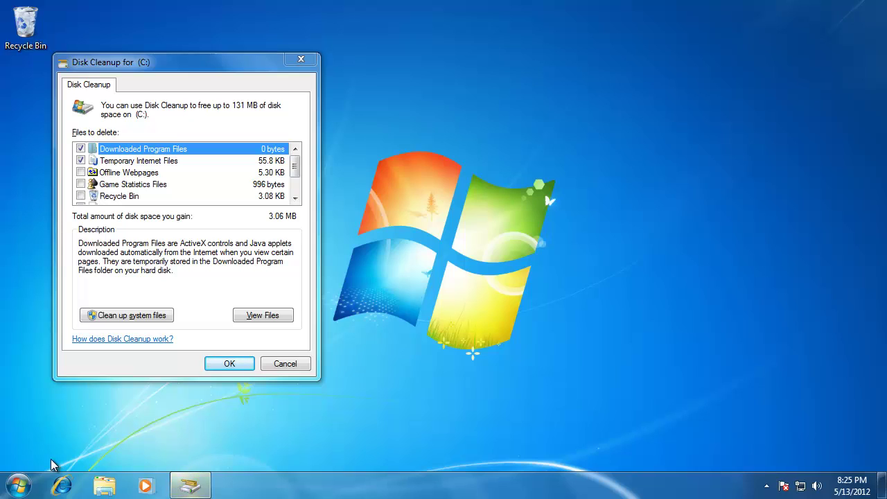
# Launch Disk Cleanup from the System Tools folder under Accessories in the list of all programs
pyautogui.click(18, 484)
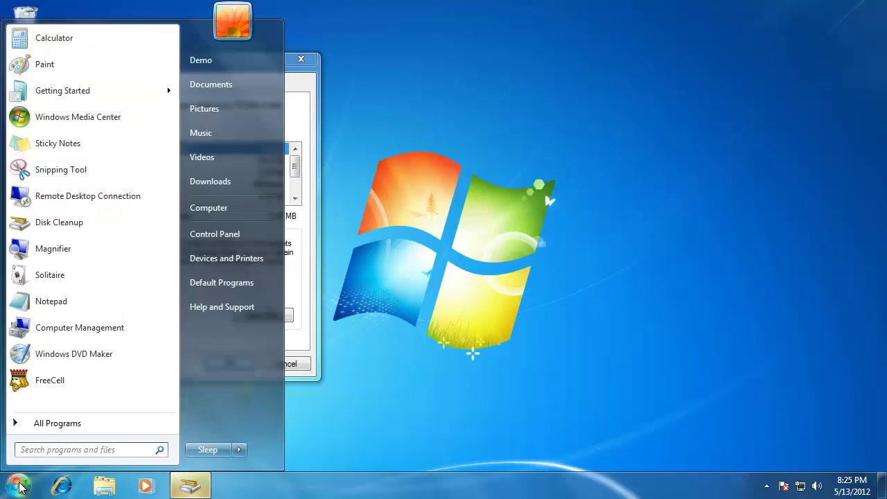
pyautogui.click(46, 426)
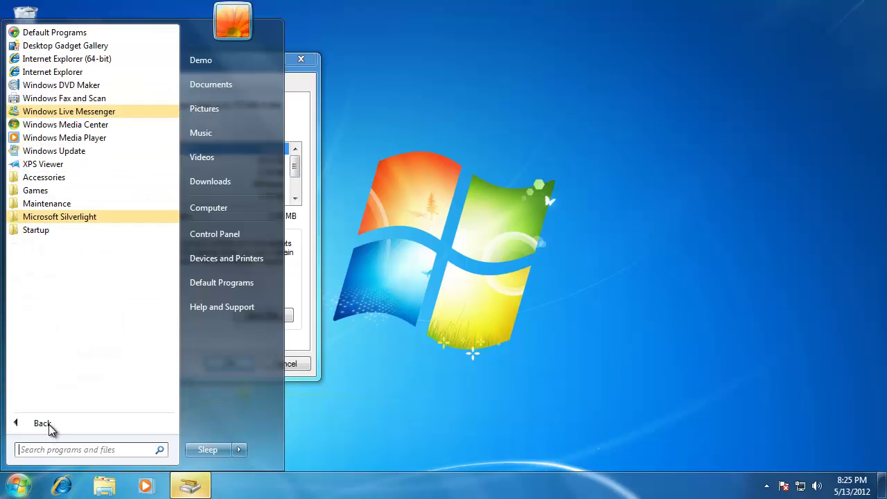
pyautogui.click(70, 181)
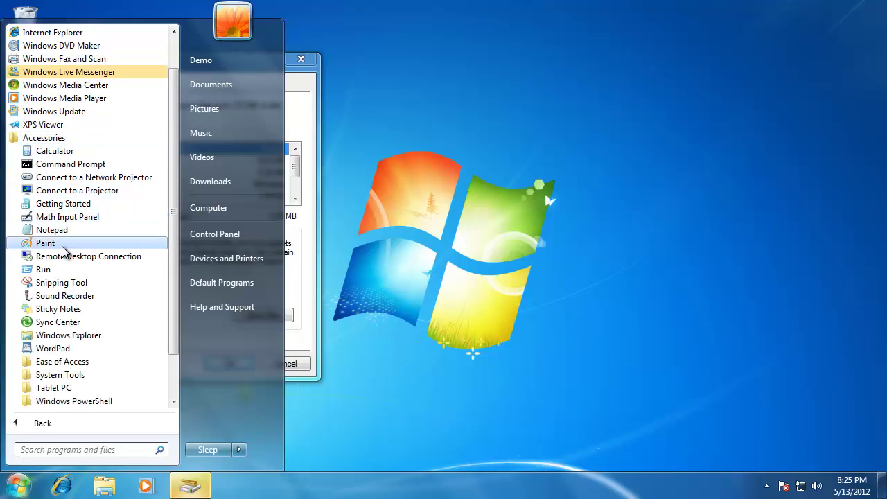
pyautogui.click(59, 375)
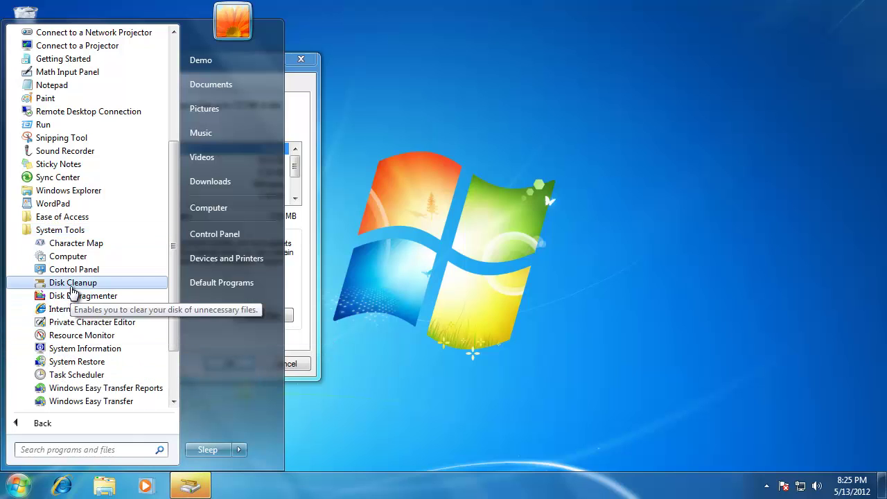
pyautogui.click(71, 286)
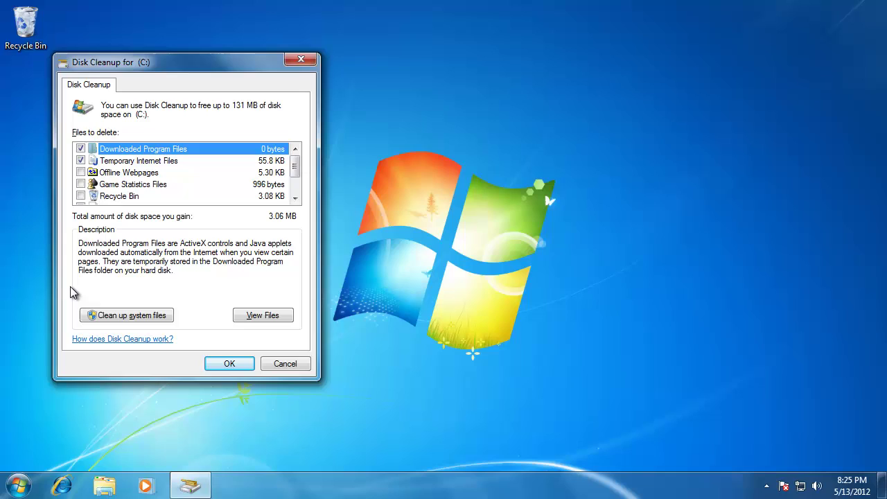